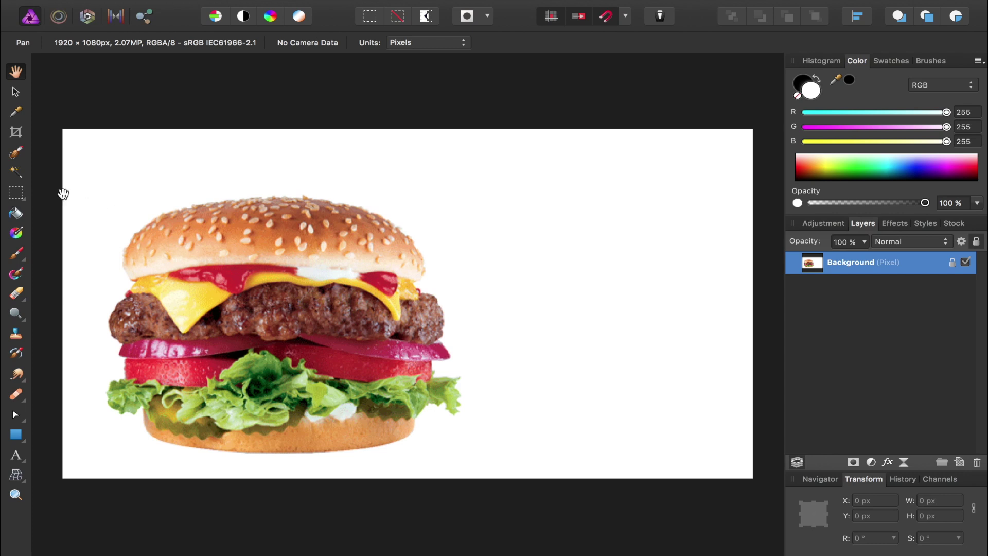
Paint over the hamburger with the Selection Brush (Add, 64 px, Snap to edges) to select it.
click(17, 156)
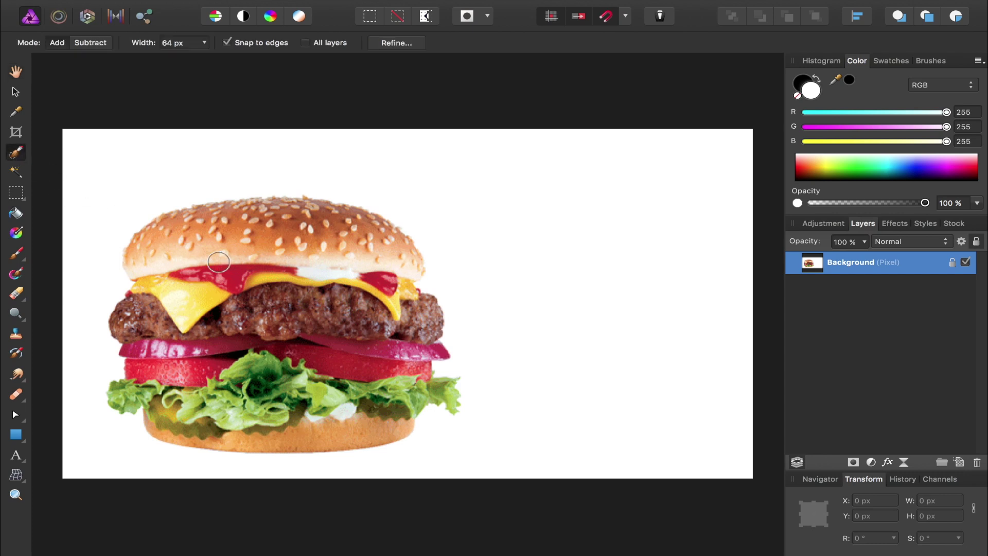
mouse_move(218, 263)
mouse_down()
mouse_move(199, 248)
mouse_move(329, 239)
mouse_move(317, 227)
mouse_move(243, 215)
mouse_move(300, 363)
mouse_move(412, 319)
mouse_move(371, 280)
mouse_move(388, 403)
mouse_move(289, 412)
mouse_move(208, 394)
mouse_move(185, 430)
mouse_move(146, 403)
mouse_move(166, 369)
mouse_move(148, 308)
mouse_up()
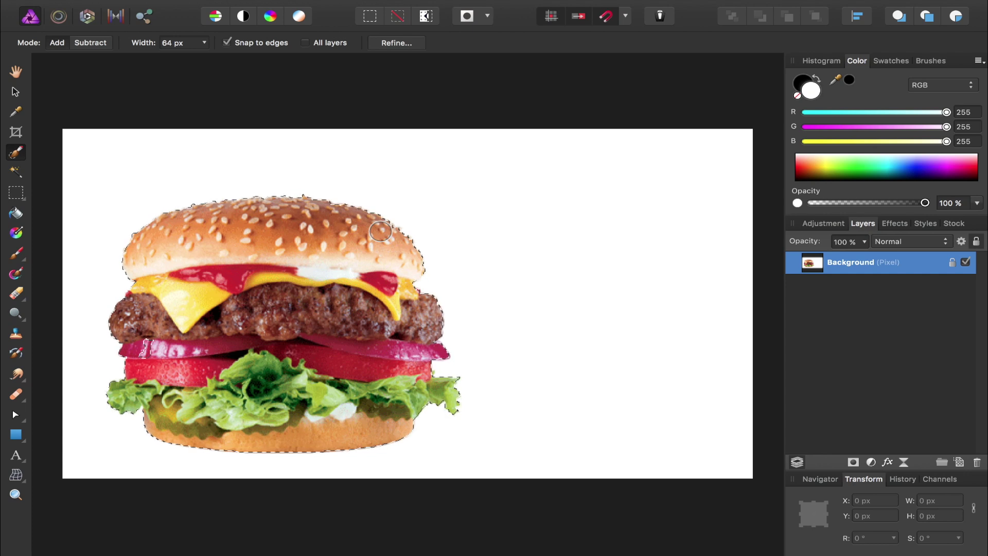
Copy the selected burger onto two new layers with Cmd+J, then clear the selection.
key(super+j)
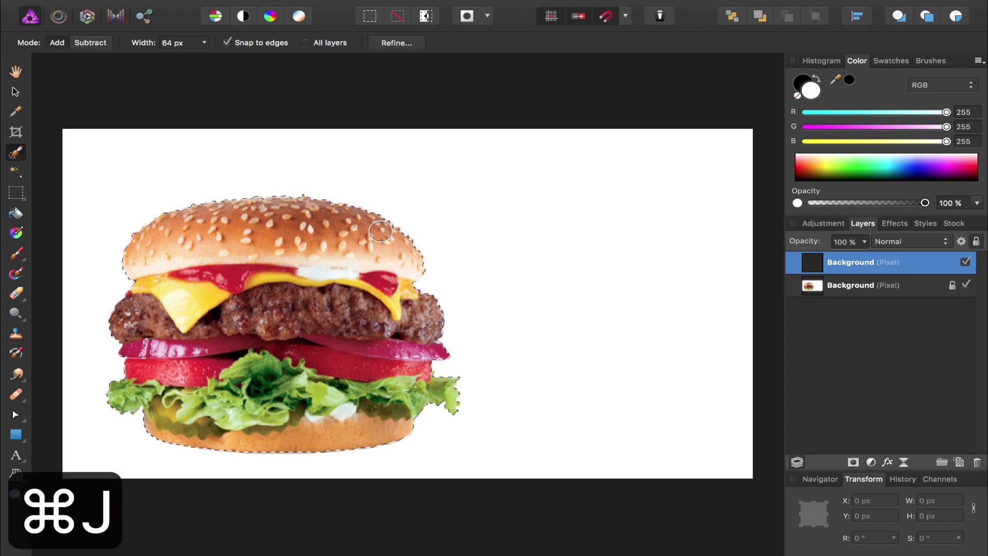
key(super+j)
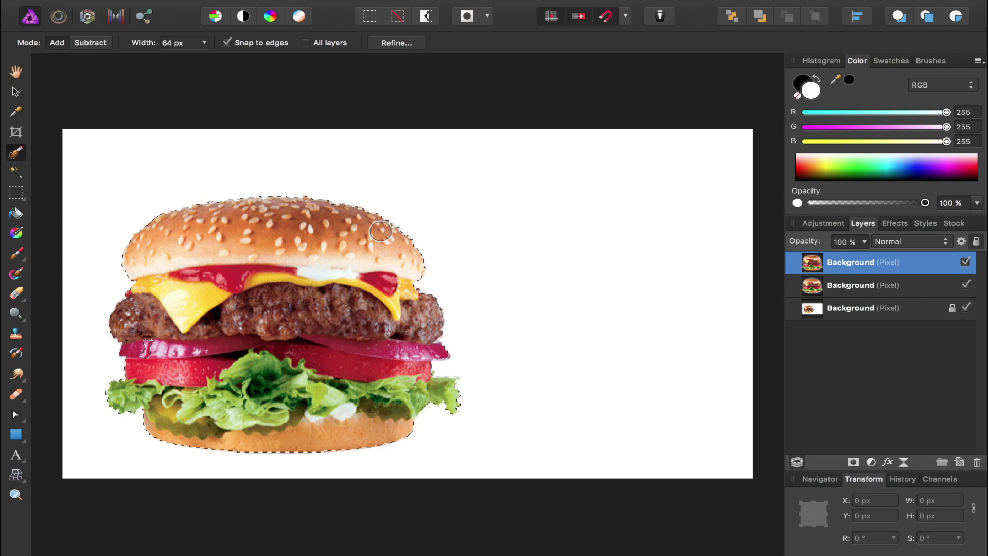
key(super+d)
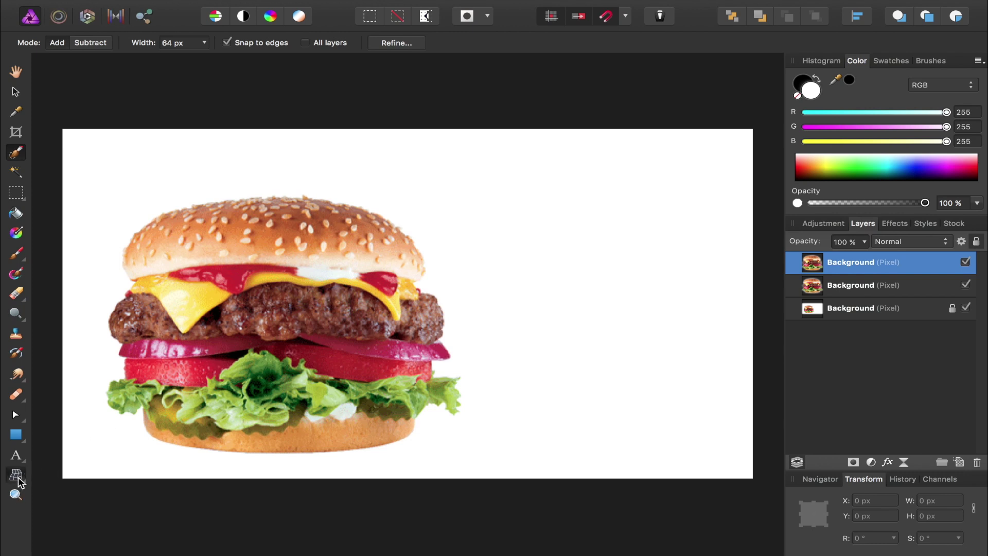
Perspective-warp the top burger copy by dragging both top corners right, then apply.
click(17, 477)
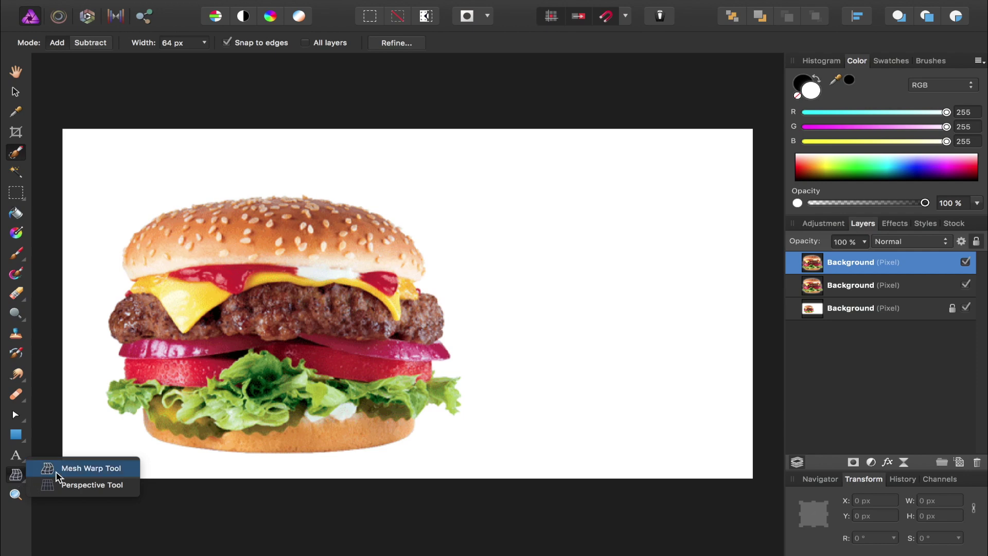
click(66, 488)
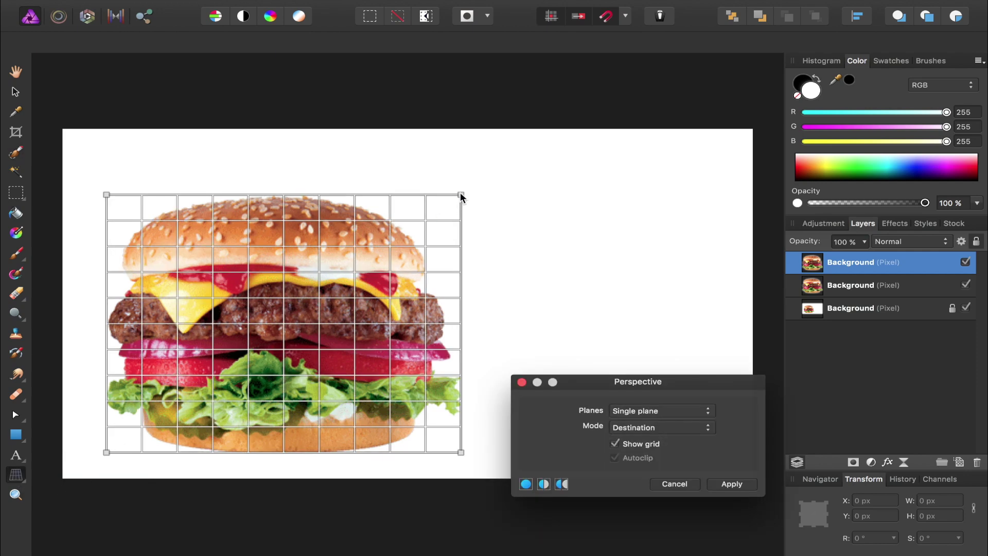
drag(462, 196, 725, 220)
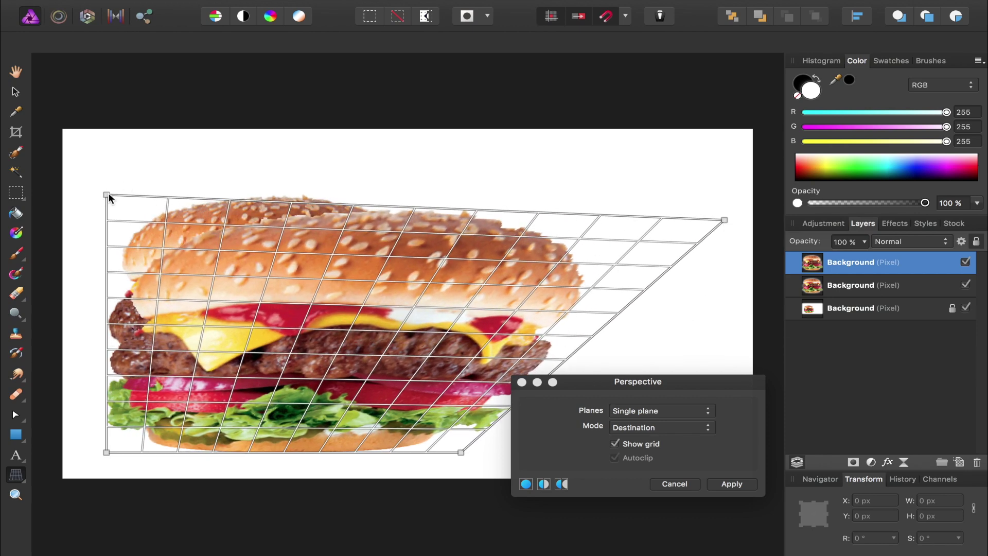
drag(108, 198, 527, 193)
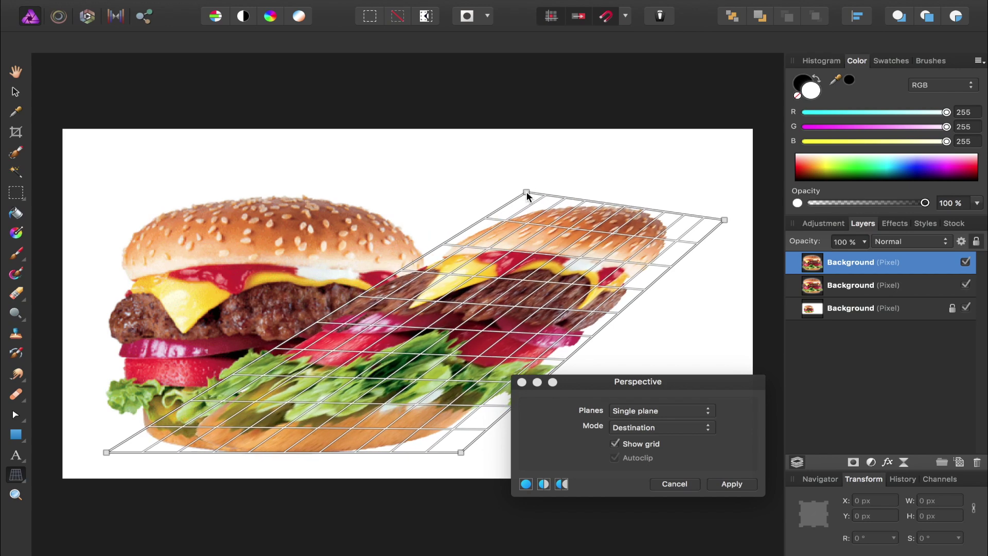
drag(726, 219, 728, 208)
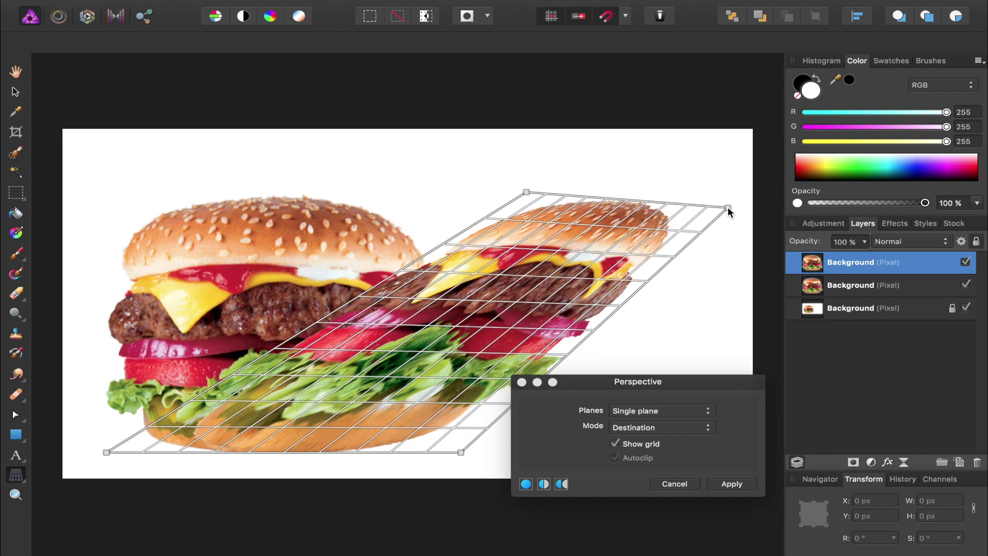
click(730, 484)
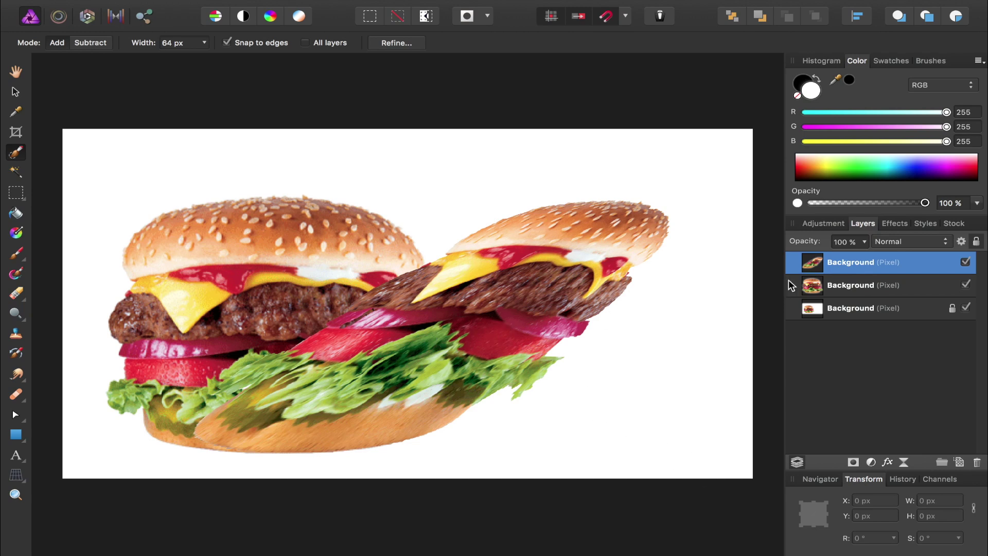
Move the warped burger layer below the second Background layer in the Layers panel.
drag(810, 265, 795, 303)
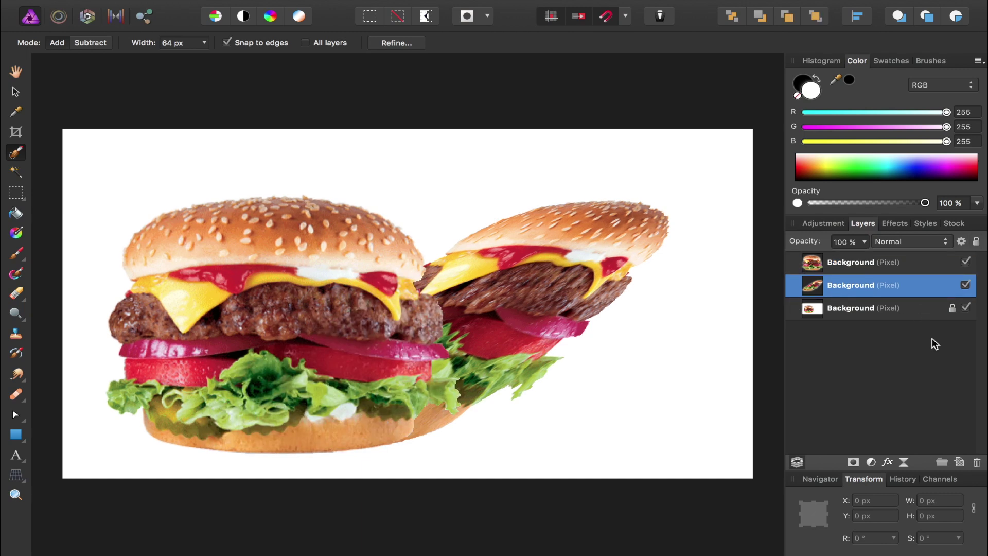
Add a pixel layer with a linear black-to-white gradient from the burger's base toward the upper right.
click(961, 462)
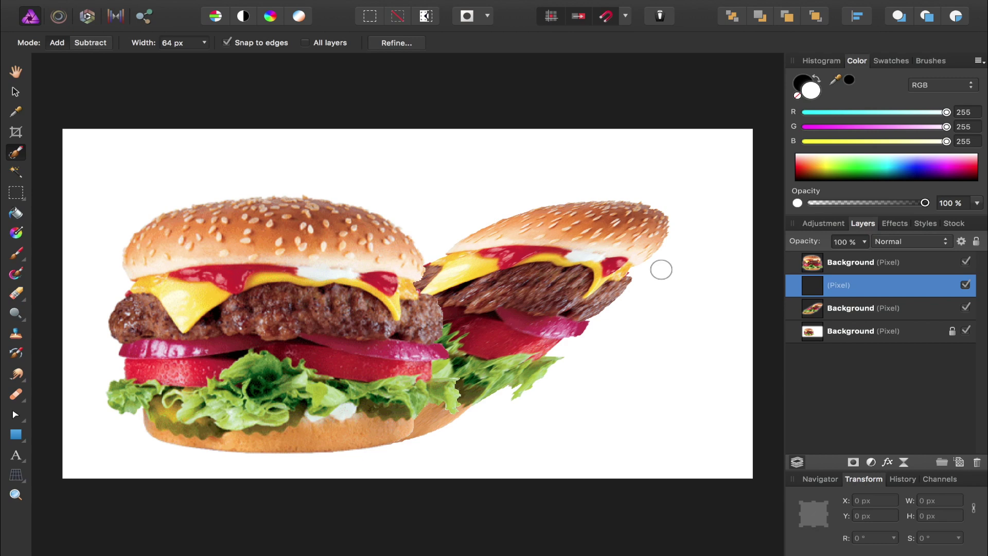
key(g)
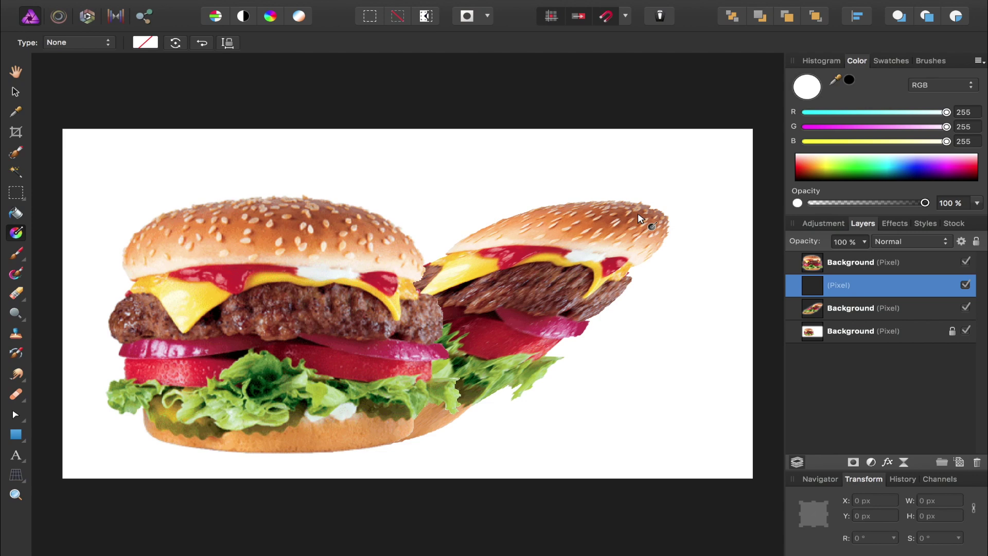
drag(638, 212, 297, 427)
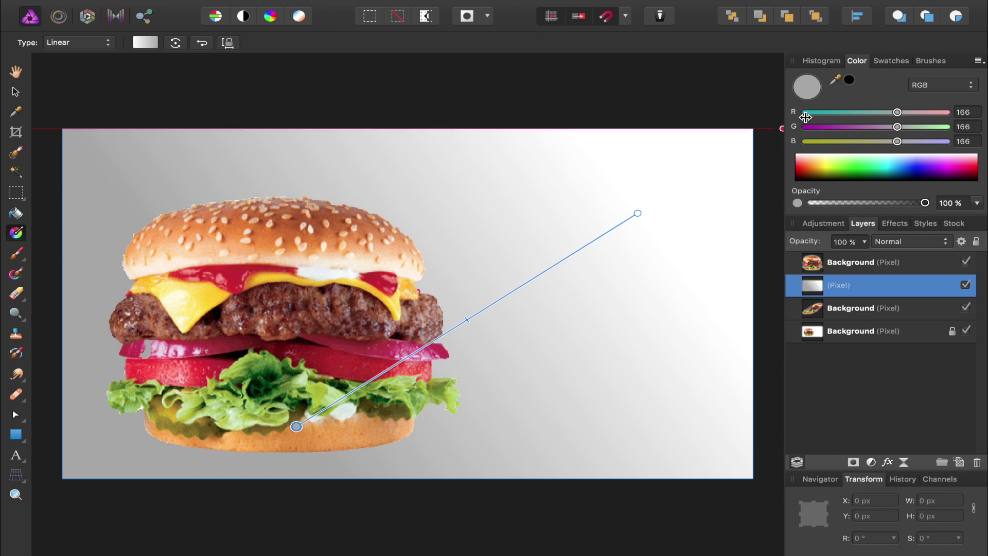
click(849, 82)
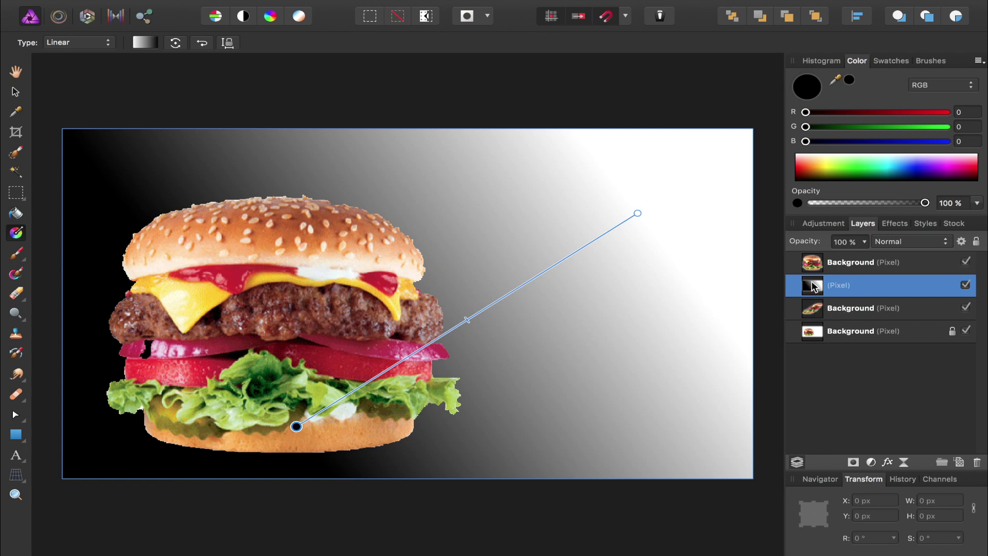
Clip the gradient layer into the warped Background layer and select that shadow layer.
drag(814, 286, 834, 313)
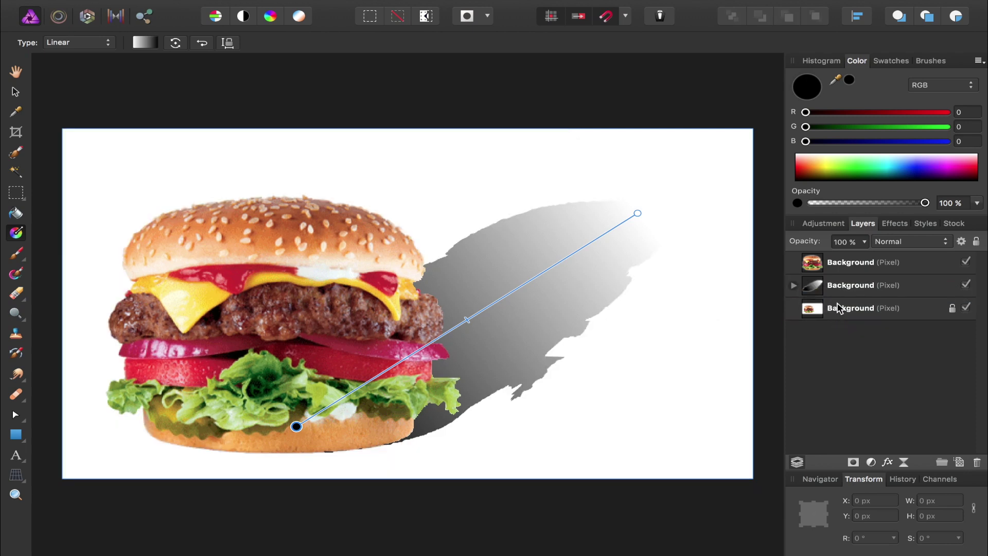
click(839, 288)
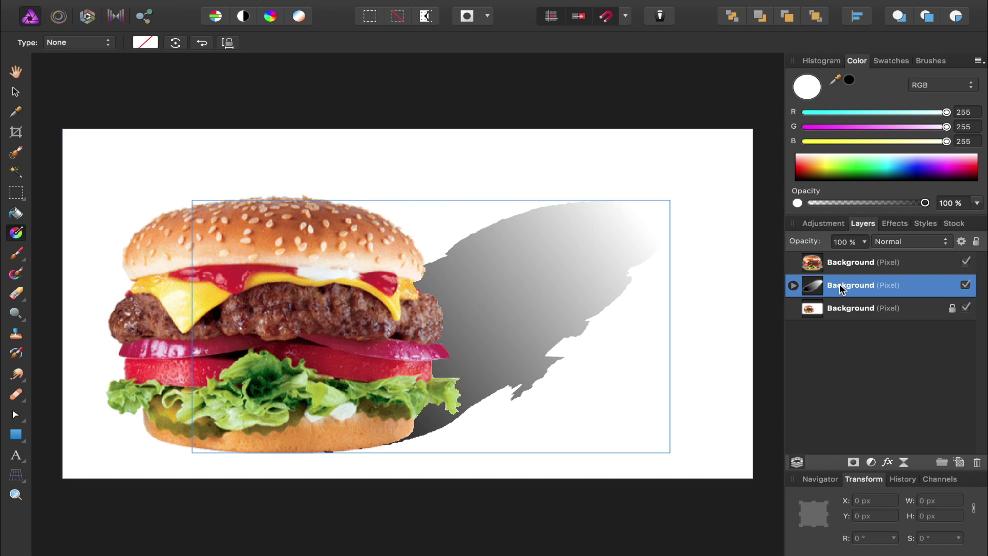
Switch the shadow layer's blend mode to Multiply.
click(901, 244)
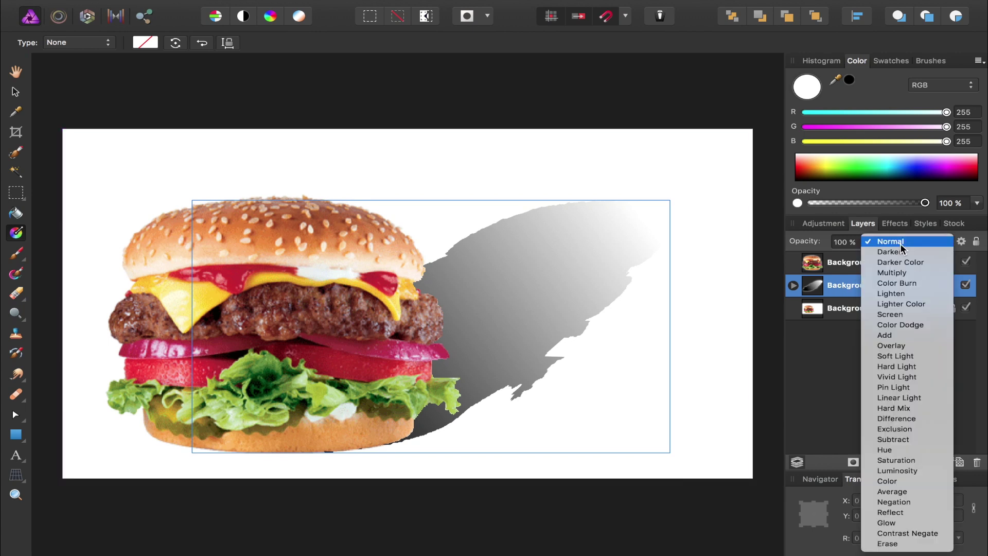
click(901, 273)
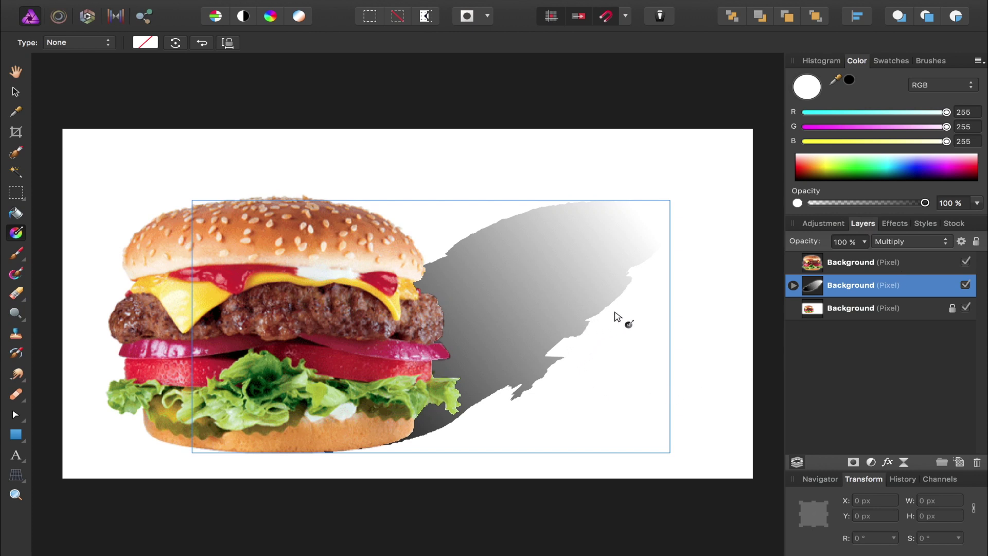
drag(616, 316, 752, 305)
Give the shadow layer a Gaussian Blur effect with a radius of about 6.7 px.
click(889, 466)
drag(572, 106, 670, 324)
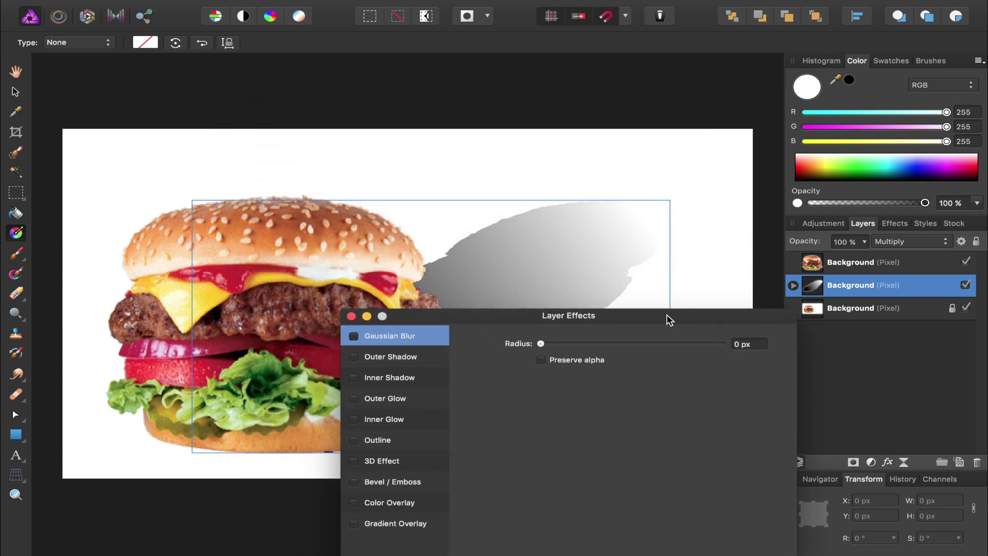
click(354, 336)
drag(541, 343, 593, 343)
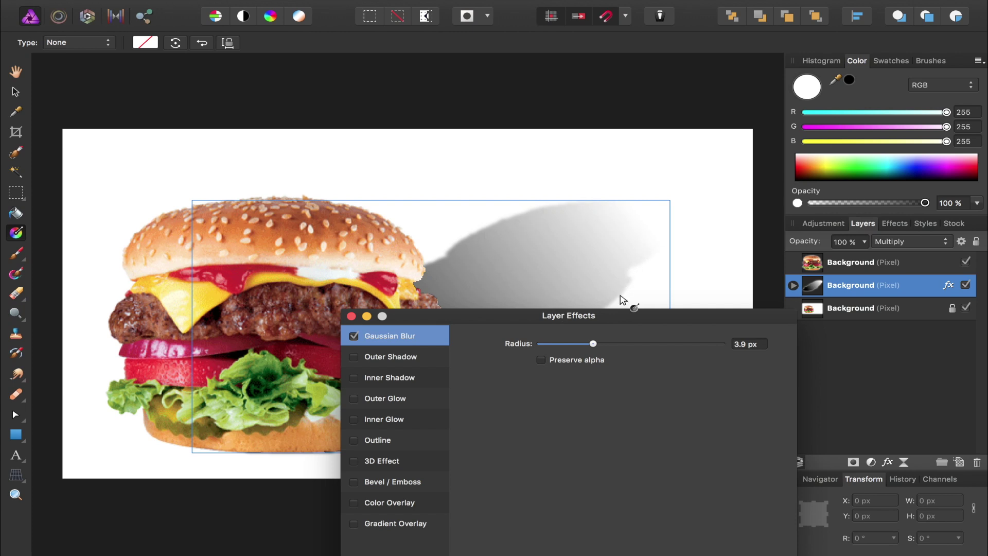
drag(593, 345, 603, 346)
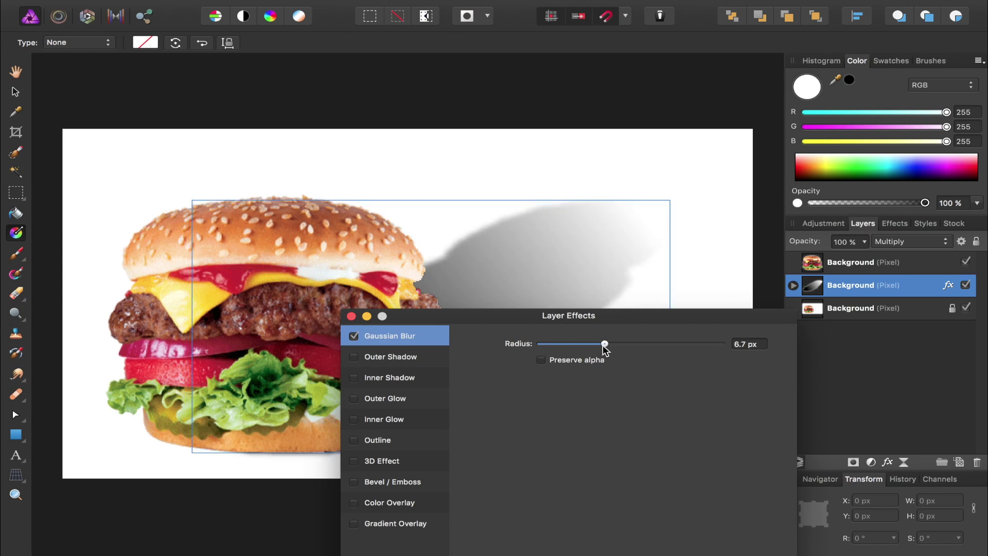
click(352, 317)
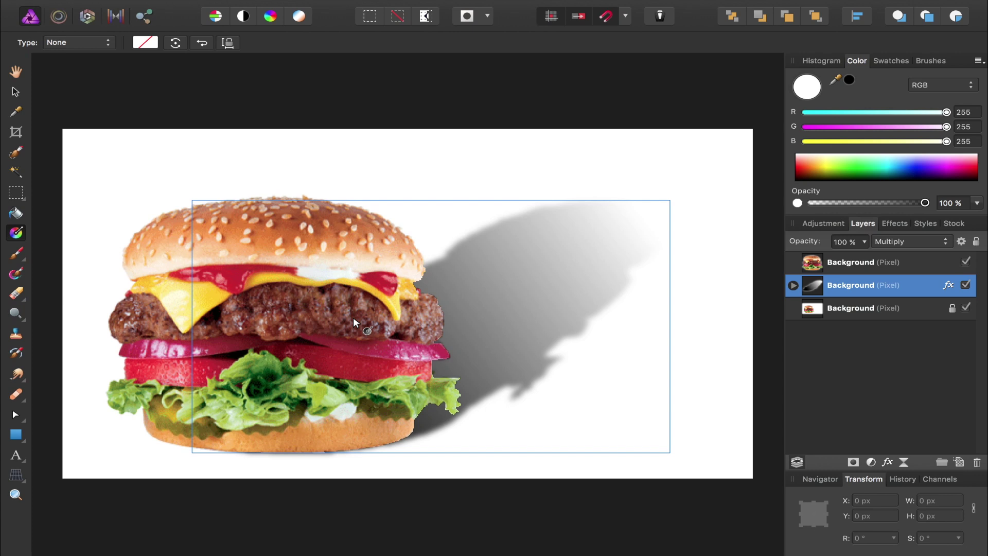
Nudge the shadow layer up and left to X 341 px, Y 204 px.
key(v)
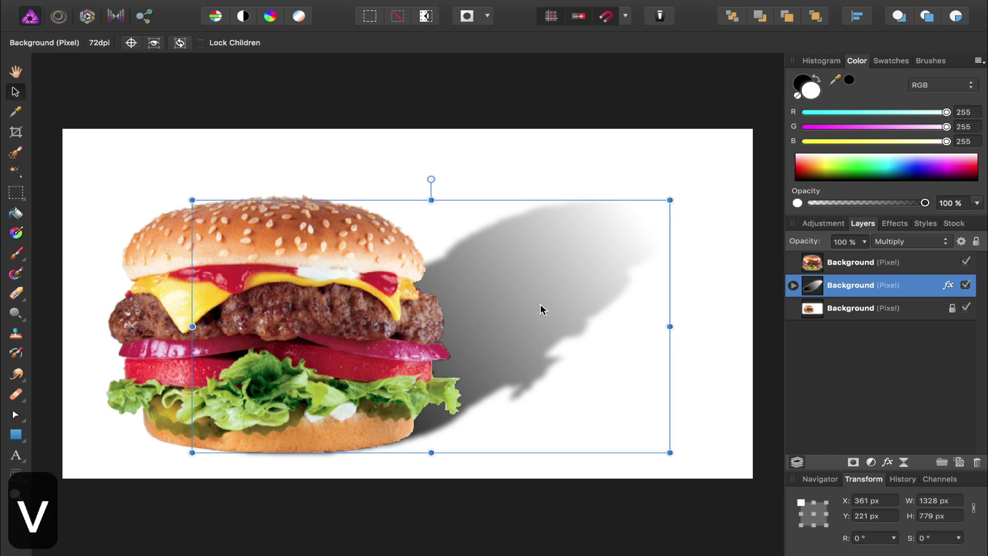
drag(540, 305, 533, 298)
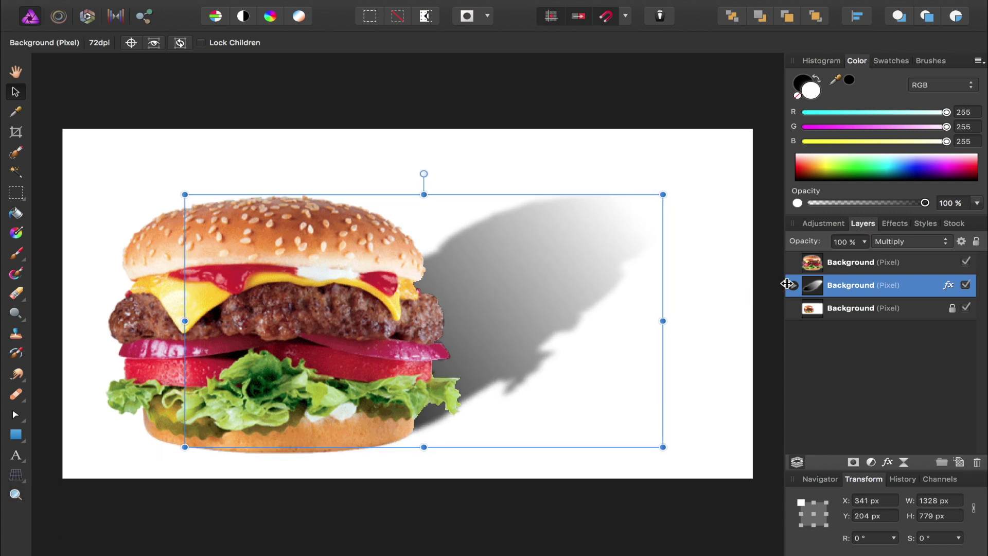
Lower the shadow layer's opacity to 69% and deselect it.
click(864, 242)
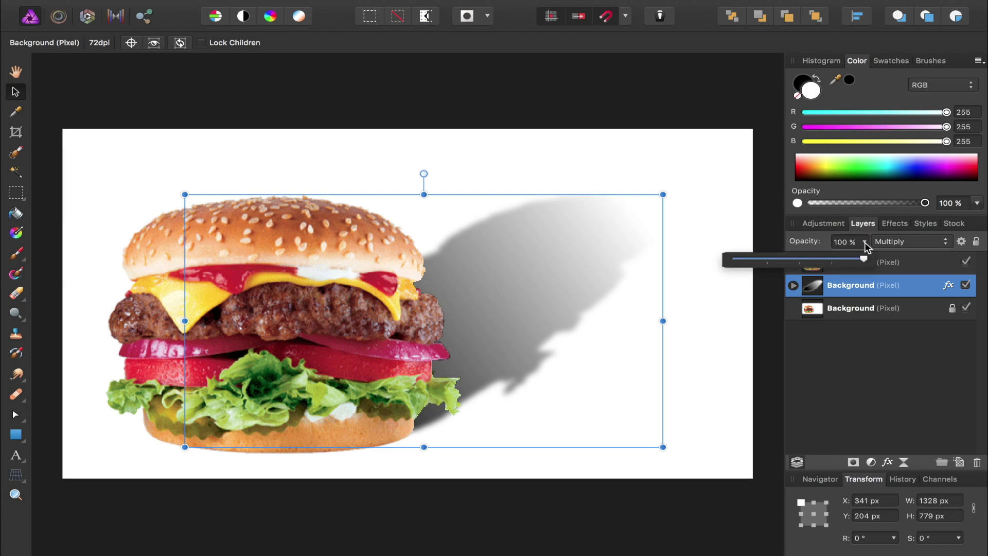
drag(860, 262, 827, 263)
click(777, 332)
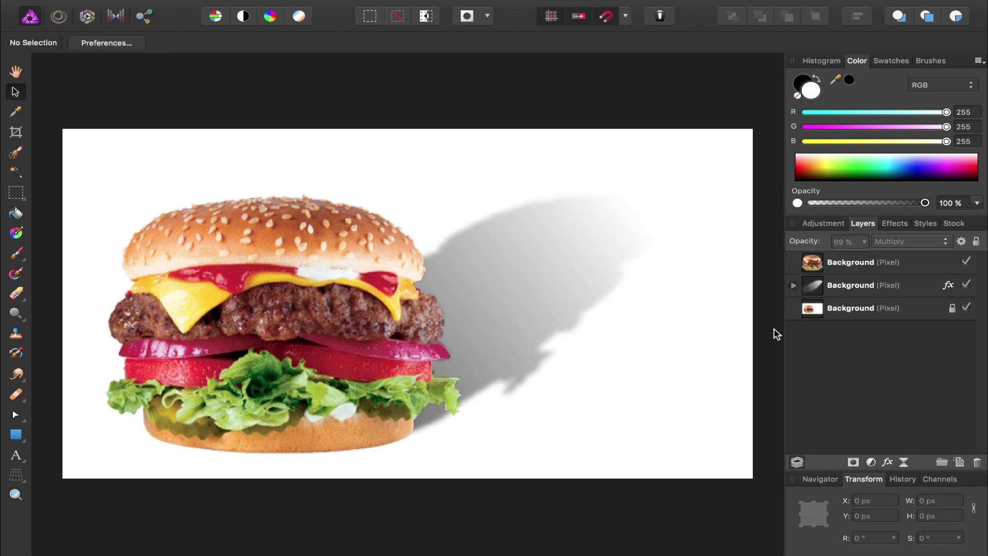